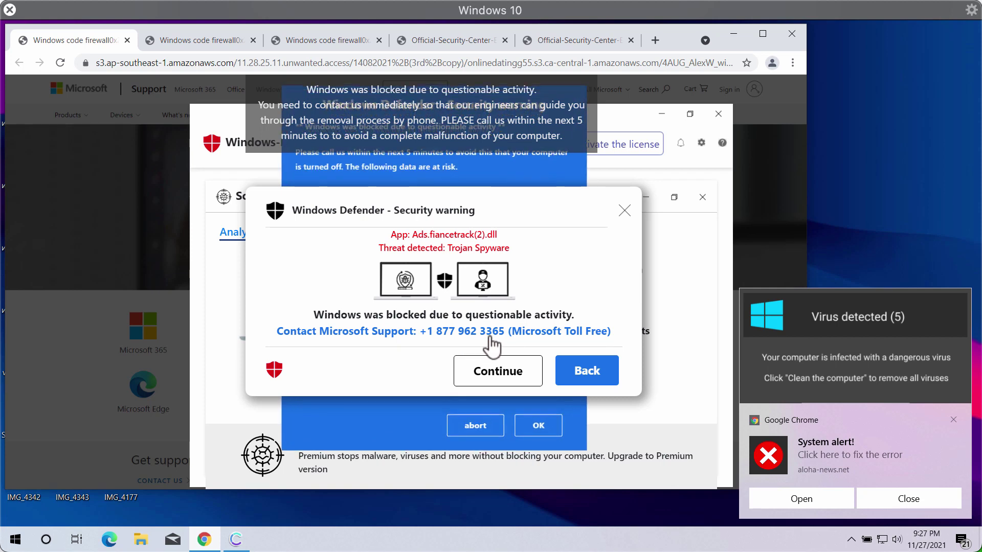
# Look over the scam tabs, then open Control Panel by searching 'con' in Windows search.
pyautogui.click(209, 43)
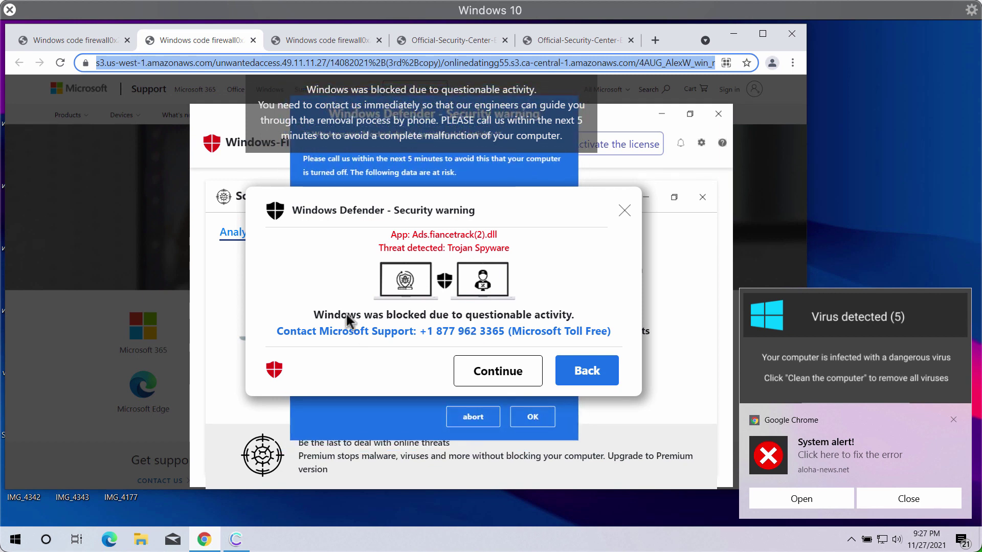
pyautogui.click(97, 44)
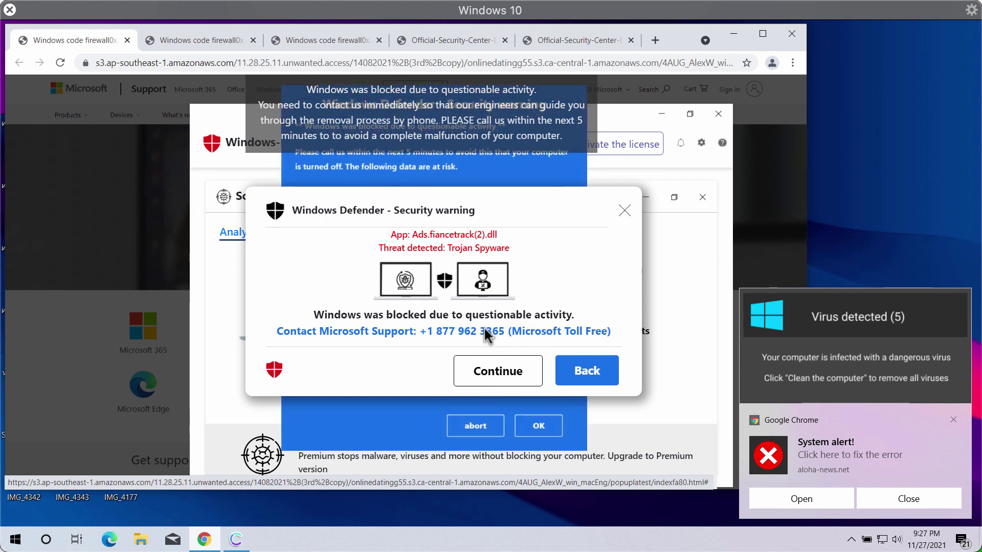
pyautogui.rightClick(13, 539)
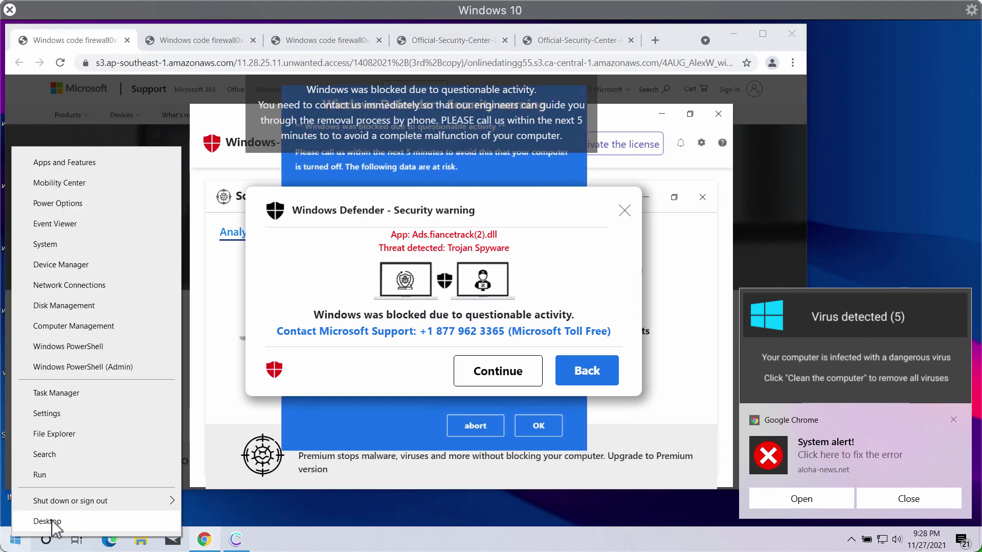
pyautogui.click(72, 452)
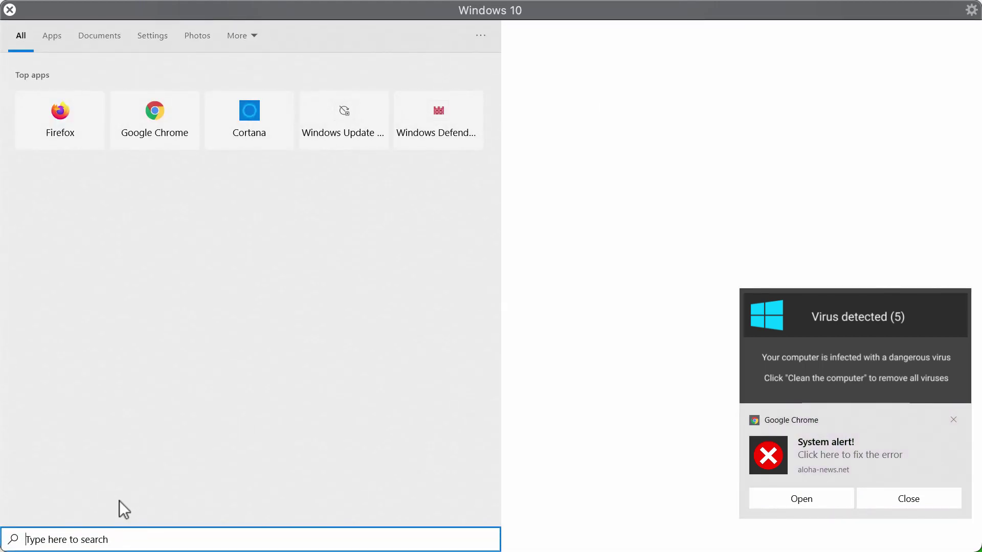
pyautogui.write('con')
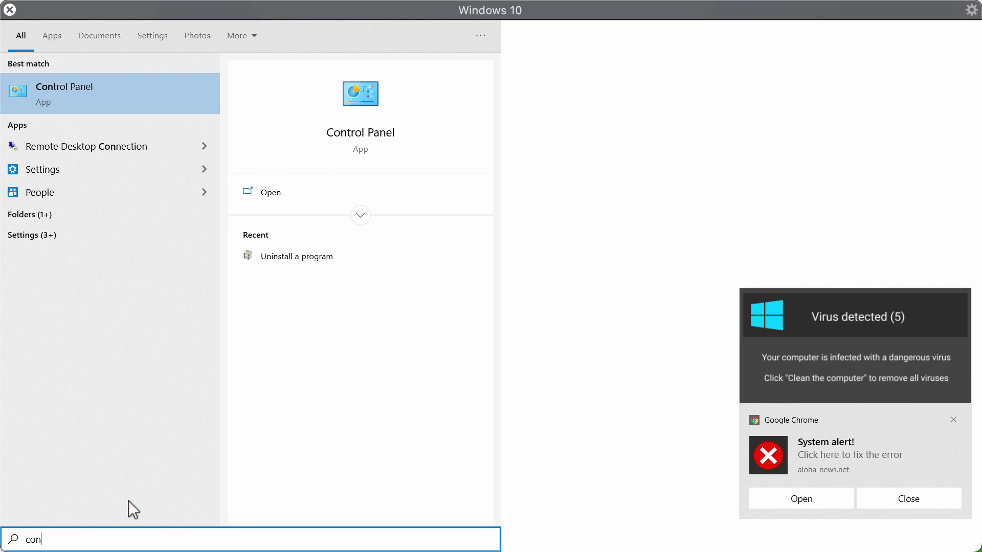
pyautogui.click(135, 98)
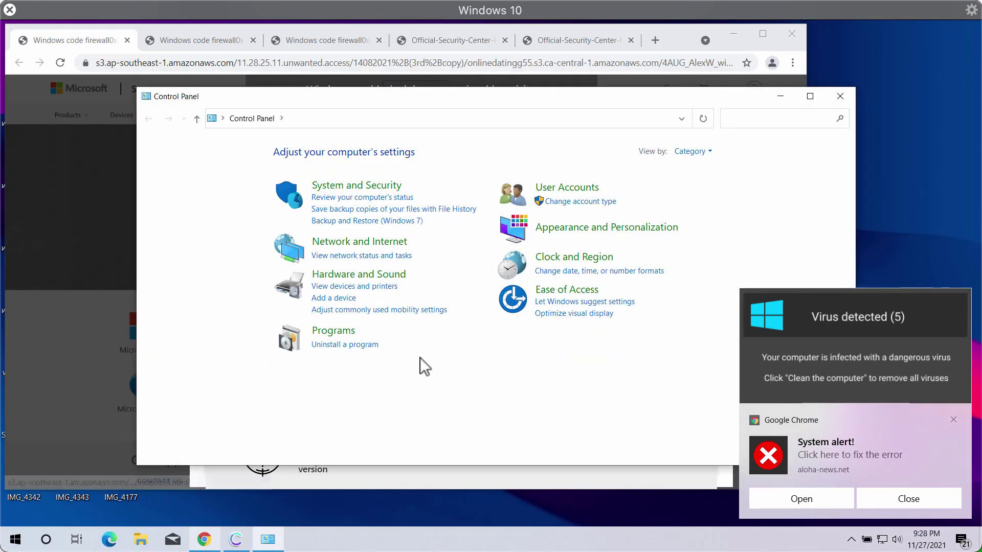
# Review the list of installed programs in Control Panel, then close it.
pyautogui.click(362, 345)
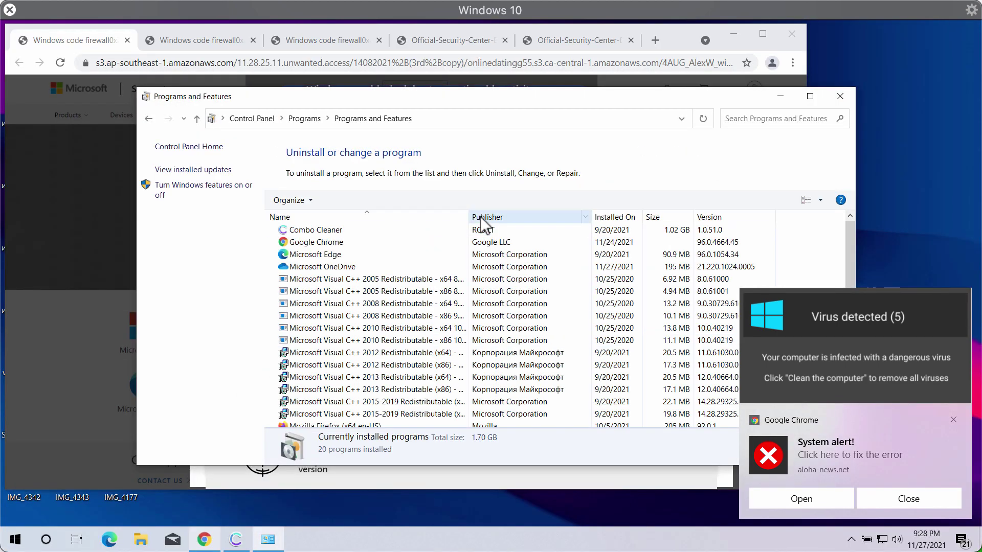
pyautogui.moveTo(557, 105); pyautogui.dragTo(477, 82)
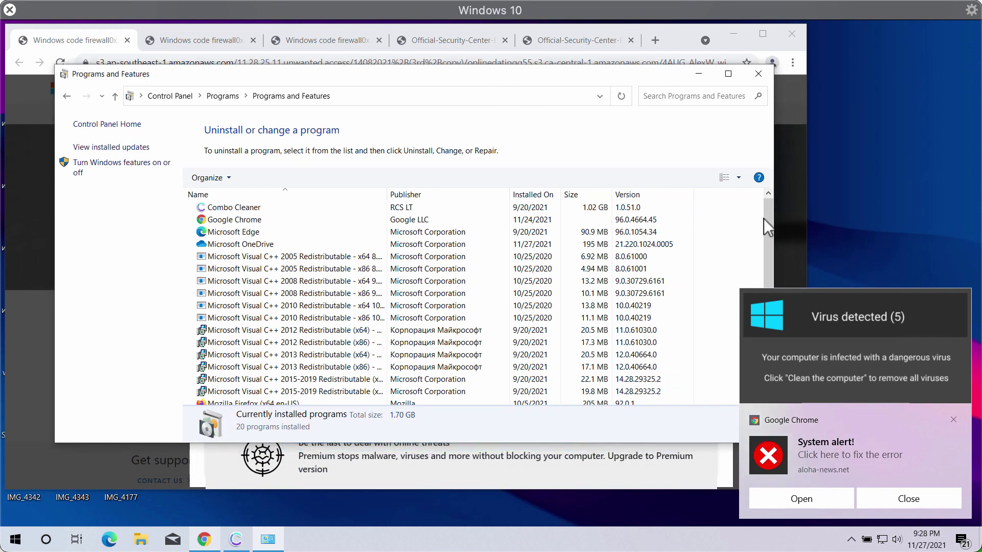
pyautogui.moveTo(762, 219)
pyautogui.mouseDown()
pyautogui.moveTo(755, 315)
pyautogui.moveTo(762, 210)
pyautogui.moveTo(756, 321)
pyautogui.moveTo(765, 217)
pyautogui.mouseUp()
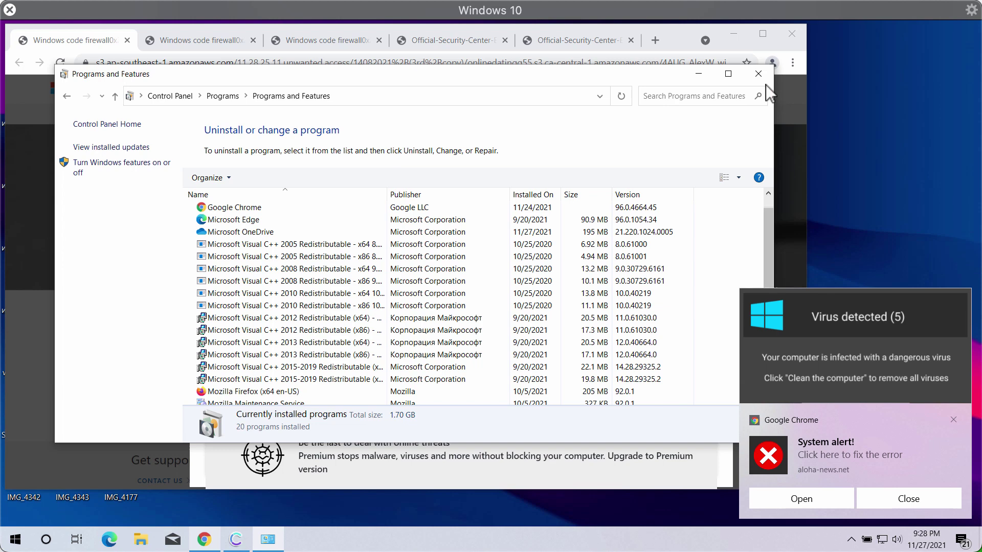
pyautogui.click(756, 74)
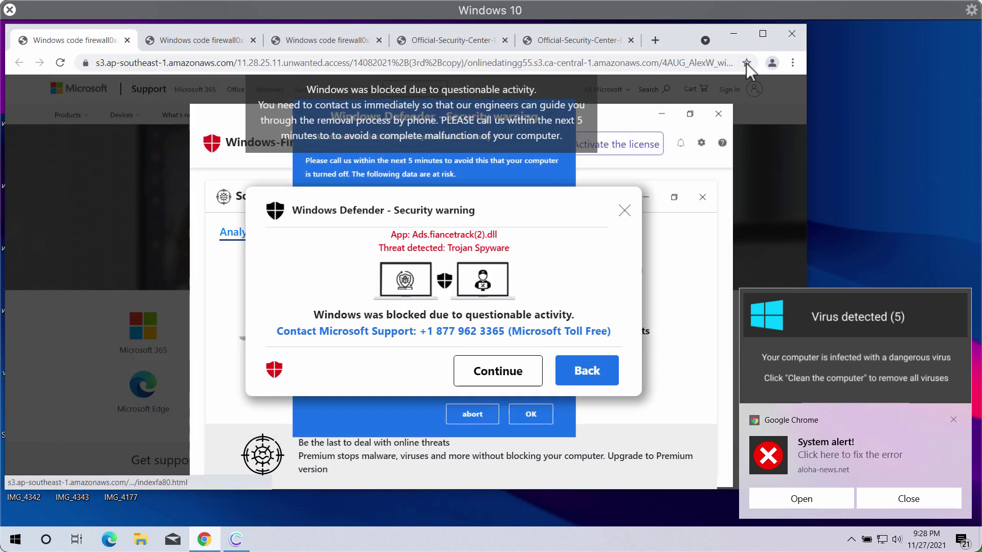
# Open Chrome's Extensions page from More tools and confirm that no extensions are installed.
pyautogui.click(792, 62)
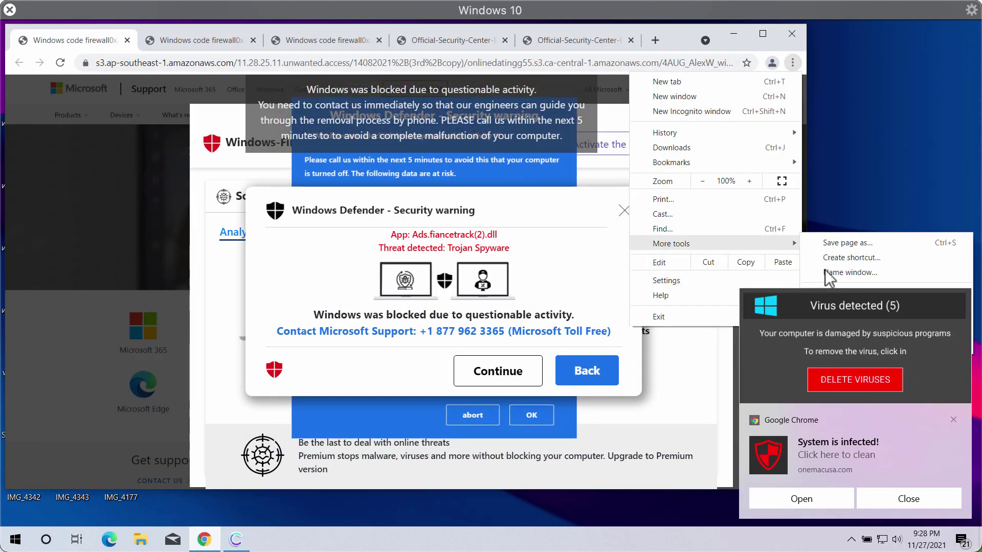
pyautogui.click(685, 42)
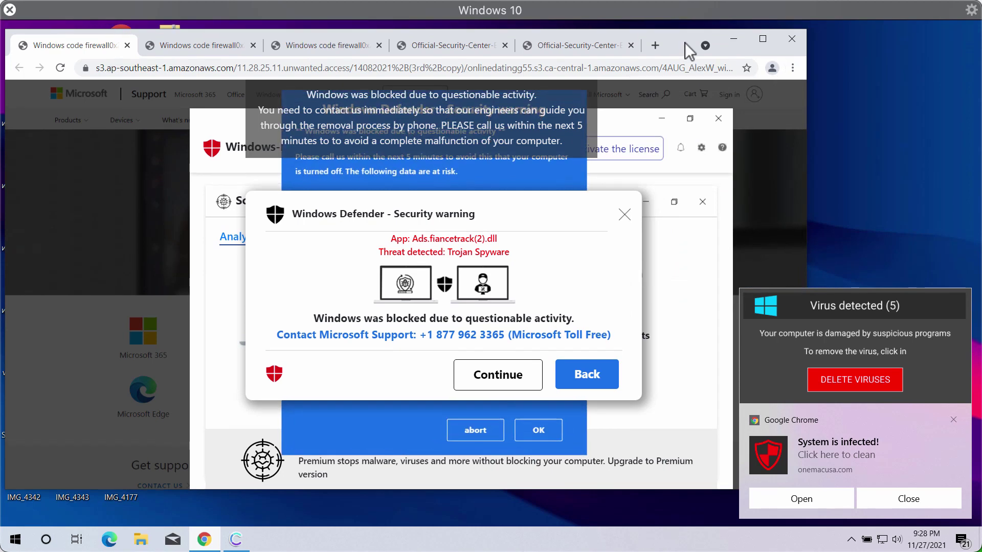
pyautogui.moveTo(686, 42); pyautogui.dragTo(526, 54)
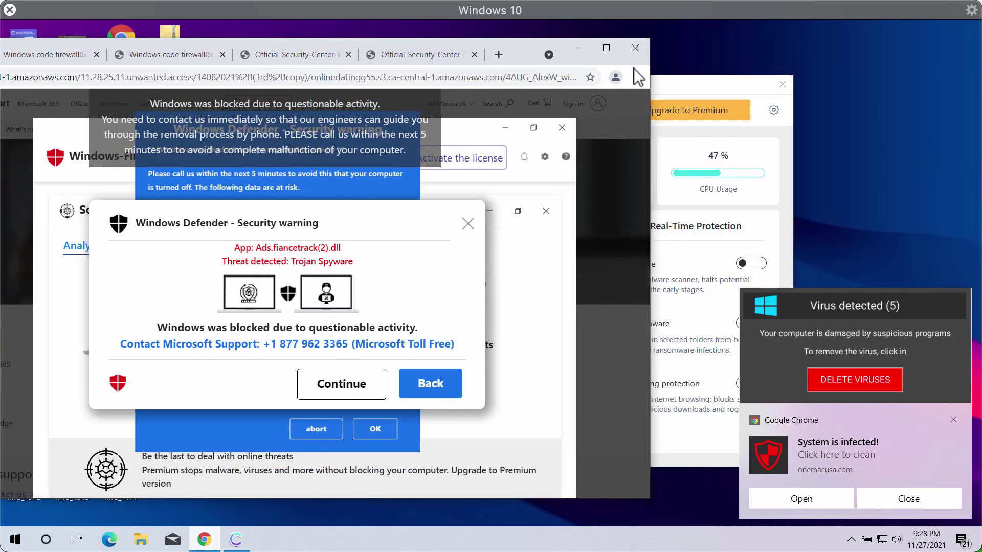
pyautogui.click(635, 75)
pyautogui.moveTo(544, 257)
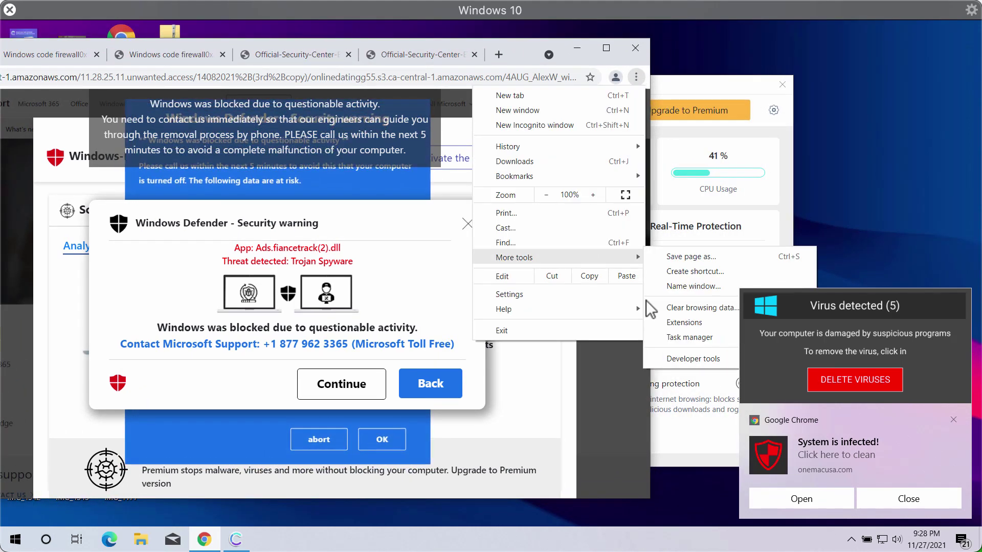
pyautogui.click(676, 328)
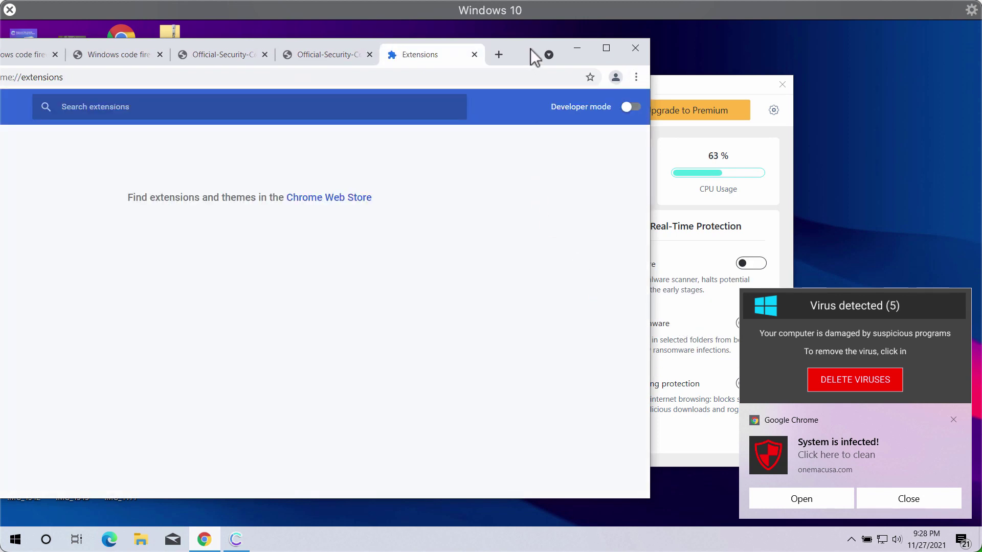
pyautogui.moveTo(530, 49); pyautogui.dragTo(694, 54)
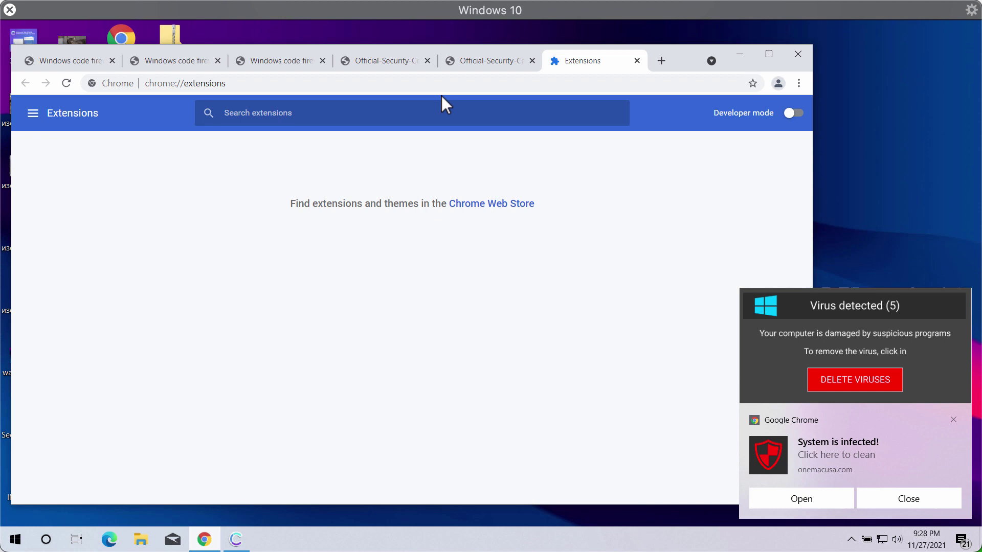
# Replace the Extensions tab with a new tab loading the combocleaner.com download page.
pyautogui.click(636, 61)
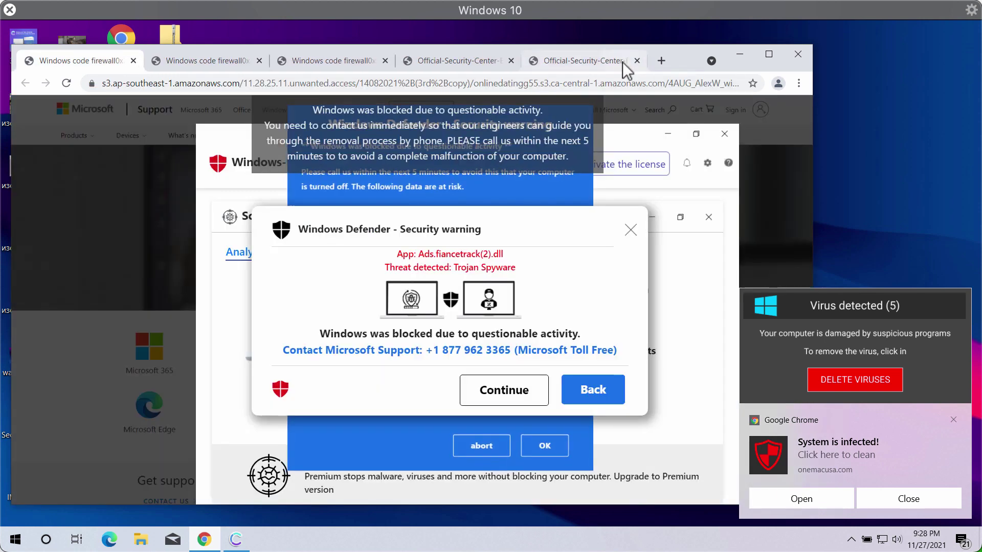
pyautogui.click(662, 61)
pyautogui.write('c')
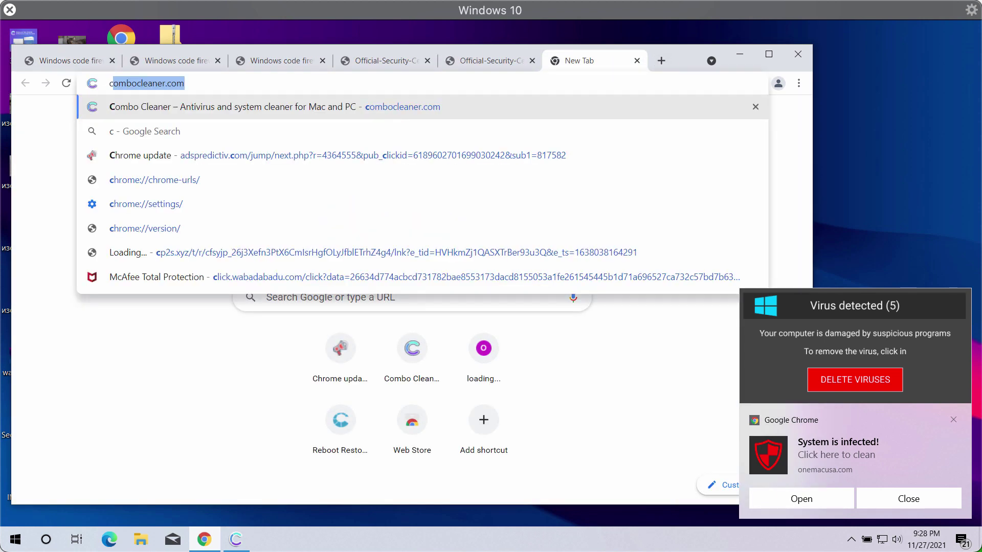
pyautogui.press('Return')
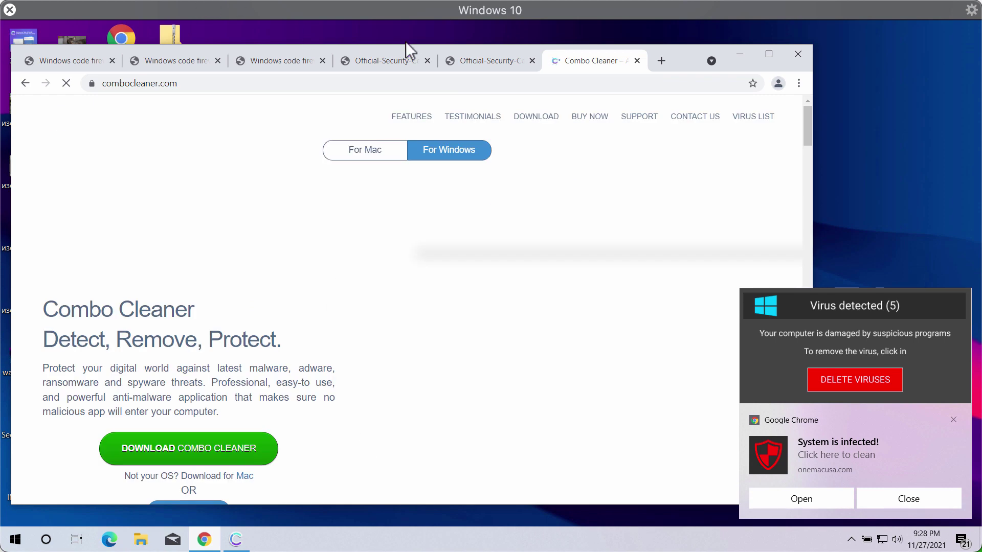
pyautogui.moveTo(689, 51); pyautogui.dragTo(819, 43)
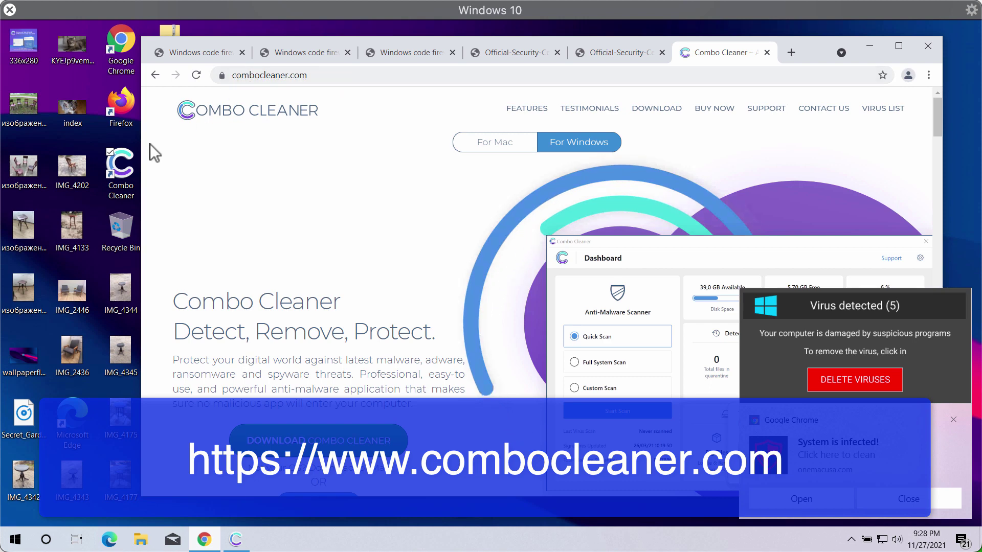
# Minimize Chrome to bring up Combo Cleaner and start a Quick Scan from the Dashboard.
pyautogui.click(873, 43)
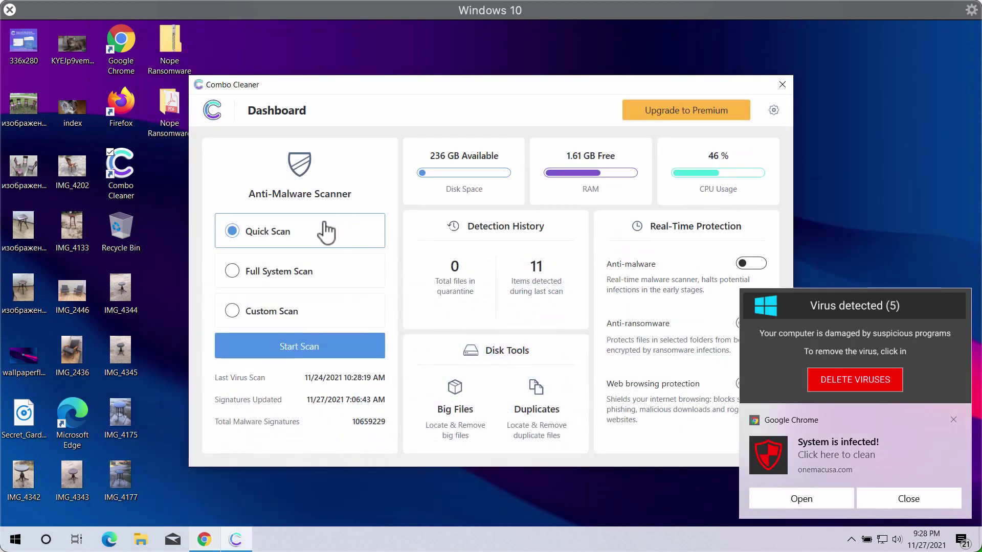
pyautogui.moveTo(656, 90); pyautogui.dragTo(656, 96)
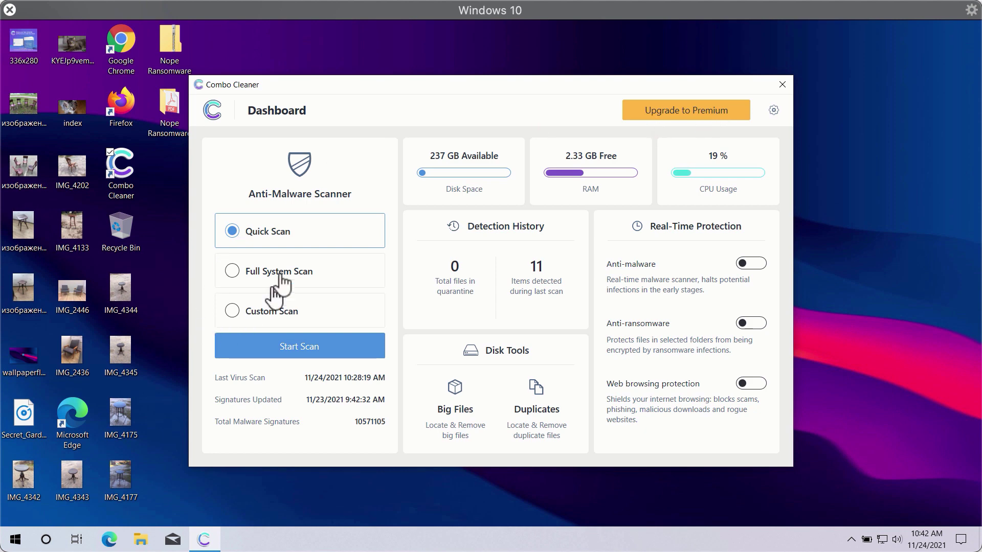
pyautogui.click(297, 346)
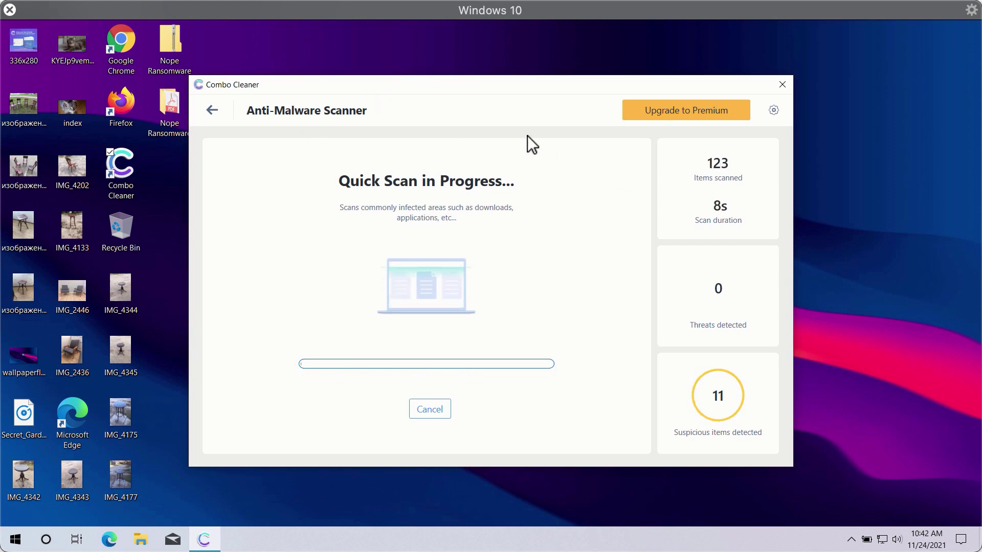
# Look through the Anti-Ransomware, Scheduled Scan and General tabs of Combo Cleaner's Settings.
pyautogui.click(769, 112)
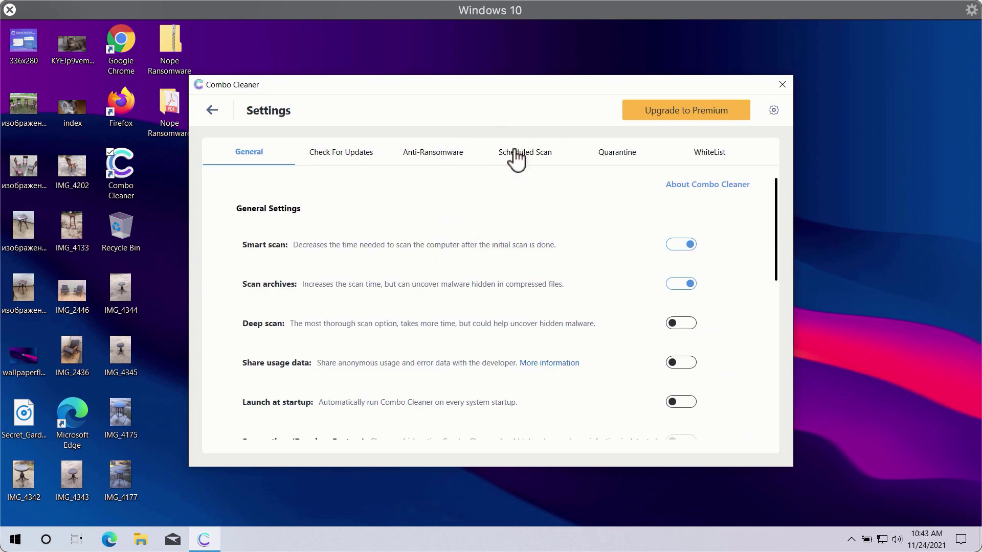
pyautogui.click(434, 155)
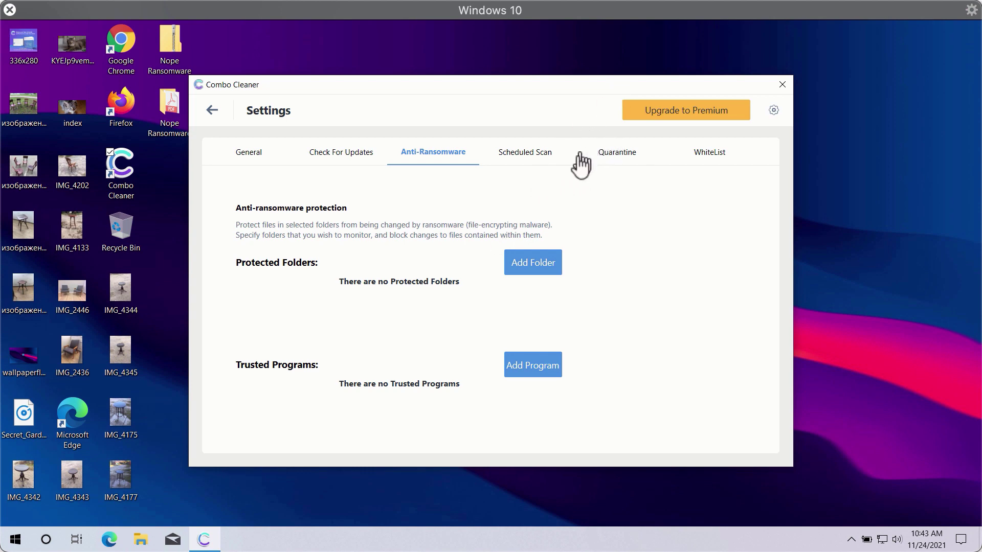
pyautogui.click(537, 158)
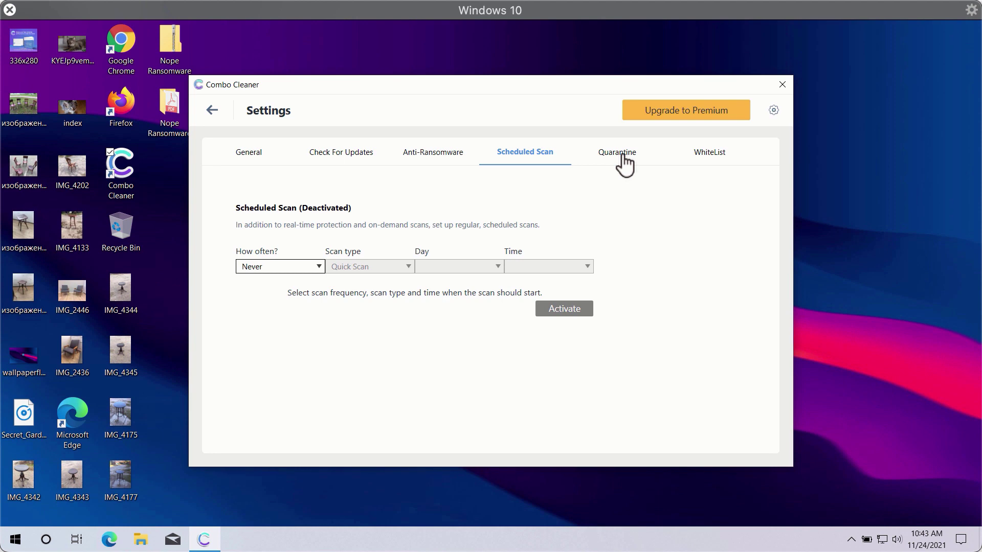
pyautogui.click(246, 153)
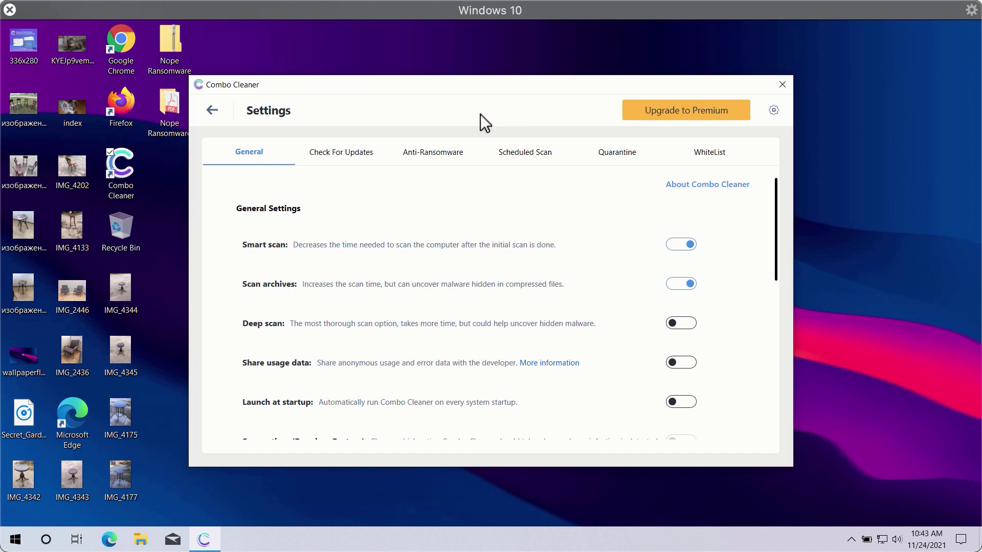
# Cancel the running Quick Scan from its progress page and confirm with Yes.
pyautogui.click(214, 113)
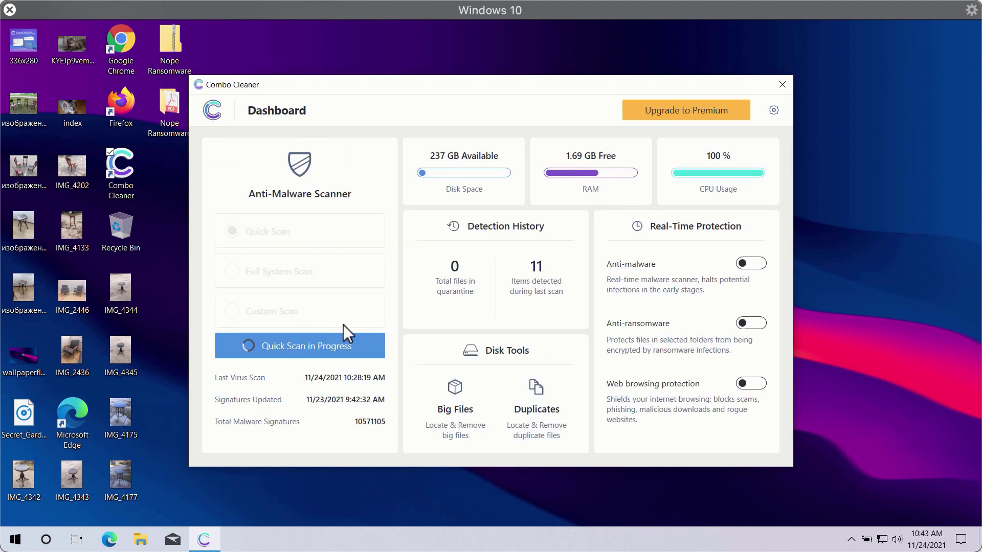
pyautogui.click(351, 346)
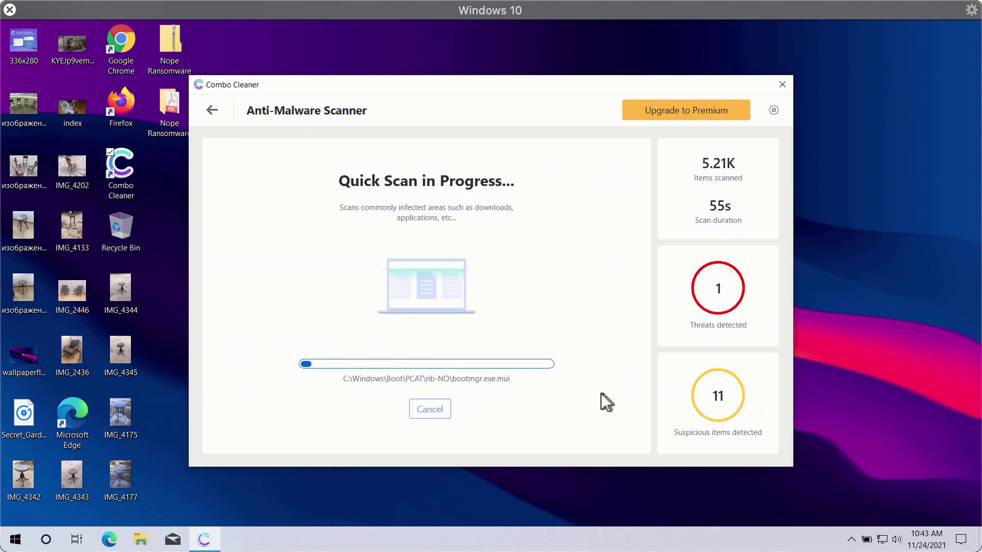
pyautogui.click(429, 411)
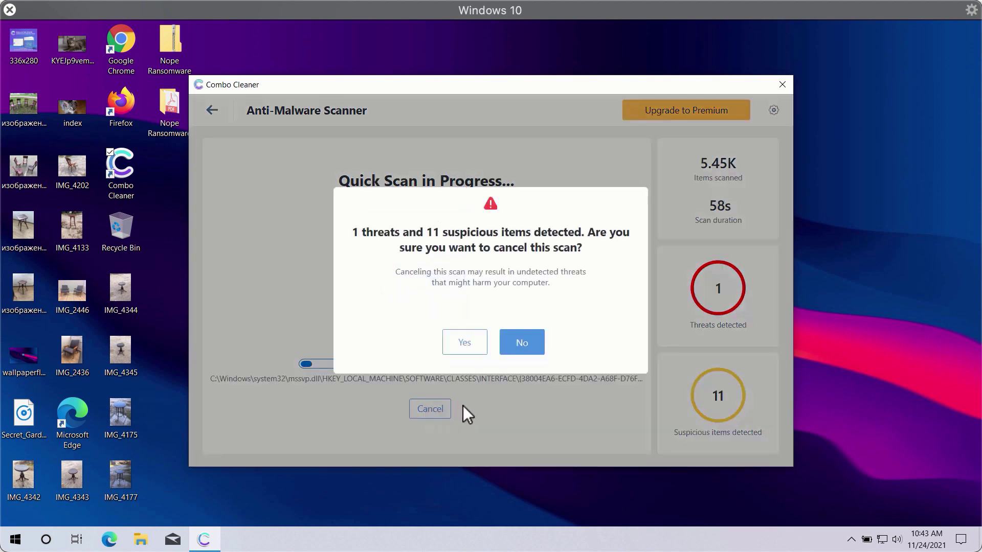
pyautogui.click(482, 350)
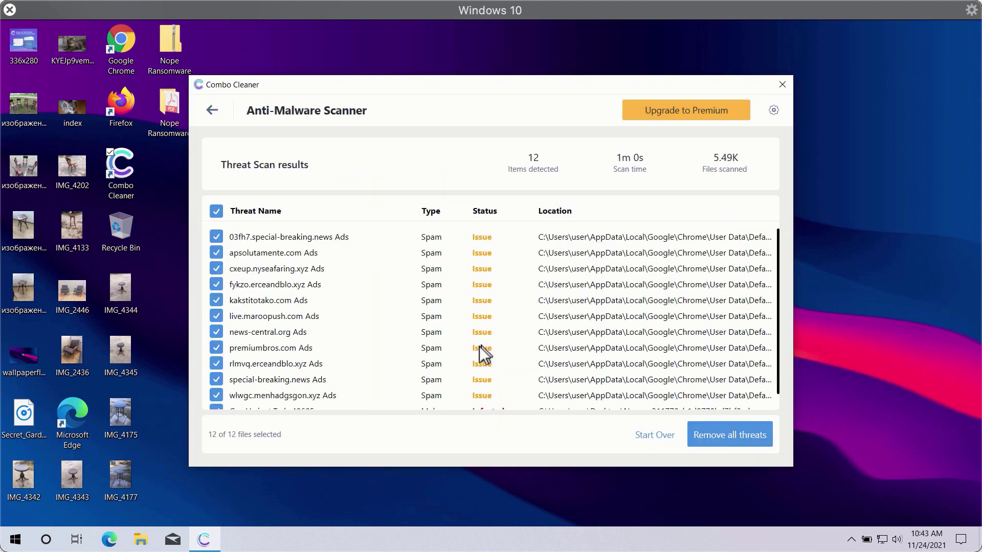
# Scroll through the 12 Threat Scan results: 11 spam ad issues and the infected Gen:Variant.Tedy.40605.
pyautogui.scroll(-1, 437, 300)
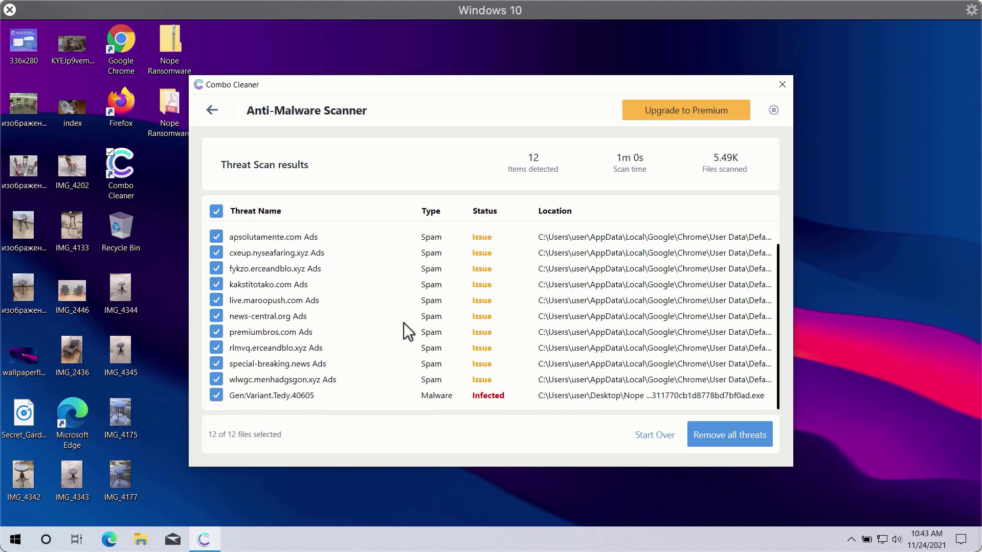
pyautogui.scroll(1, 422, 327)
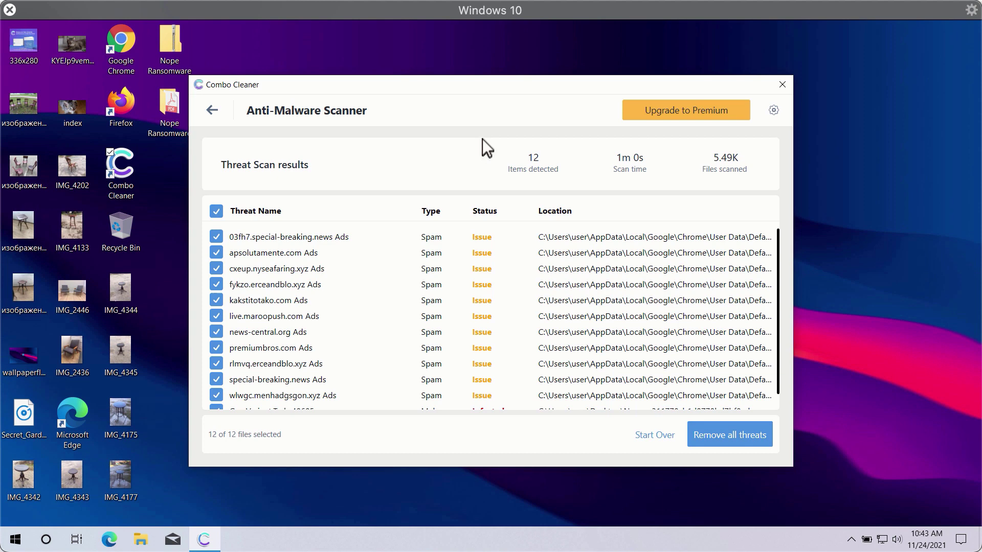
pyautogui.scroll(-1, 537, 317)
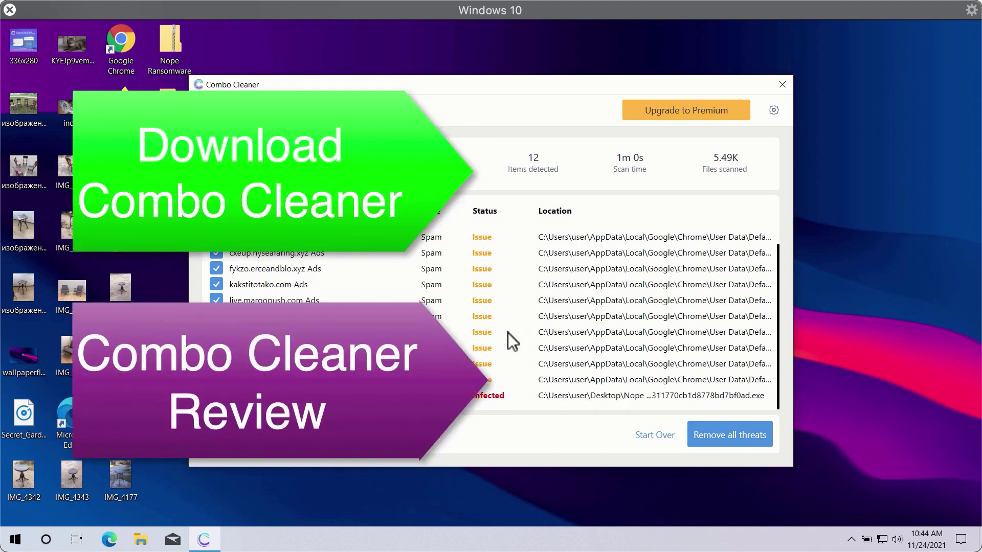